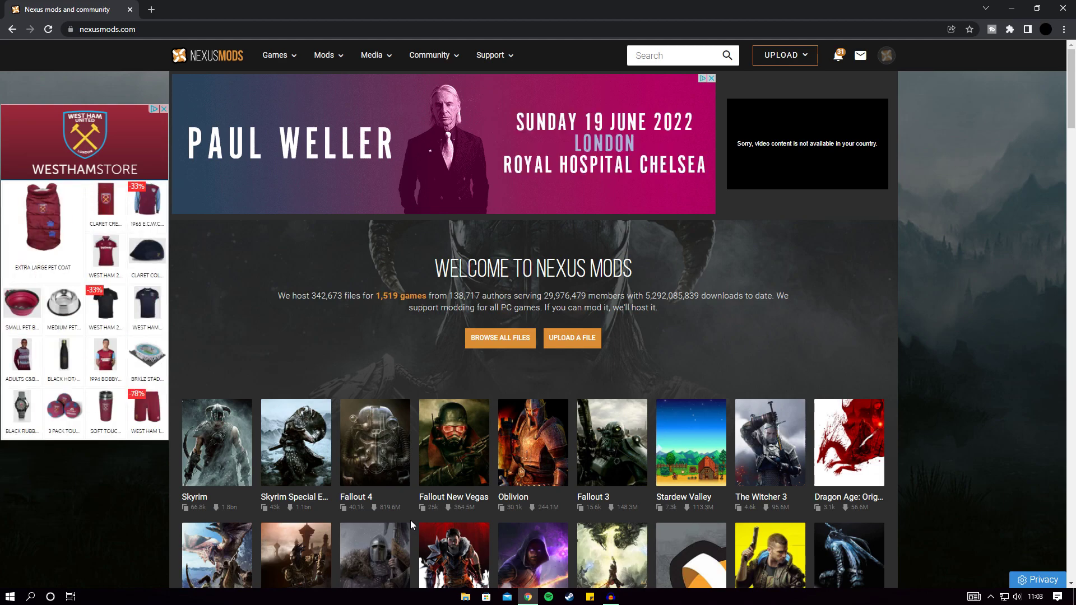
Search Nexus Mods for 'boxless' and open the Boxless Shops mod page
click(672, 56)
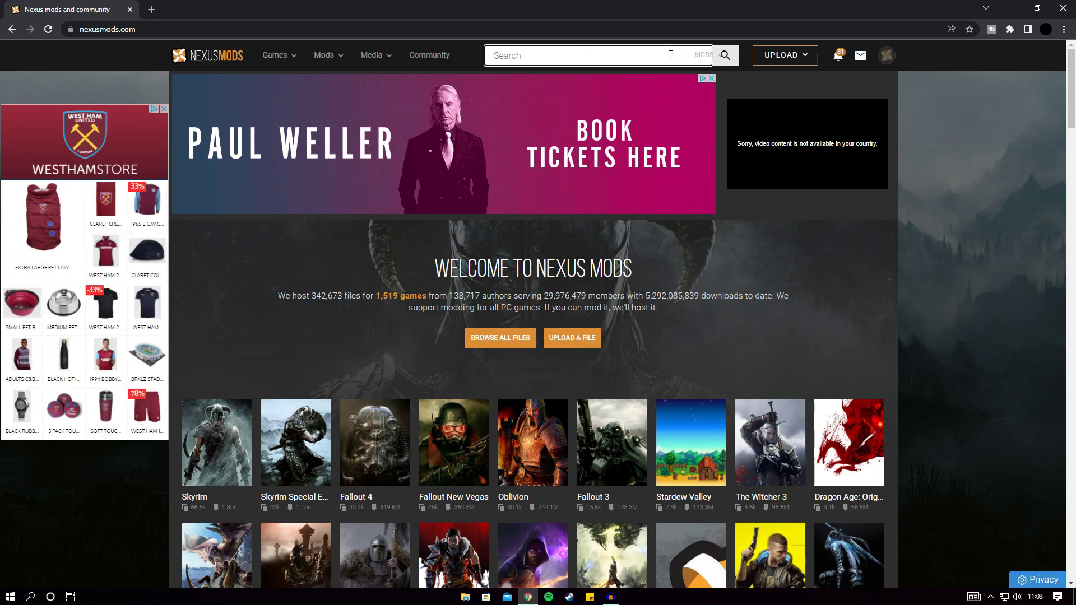
text(boxles)
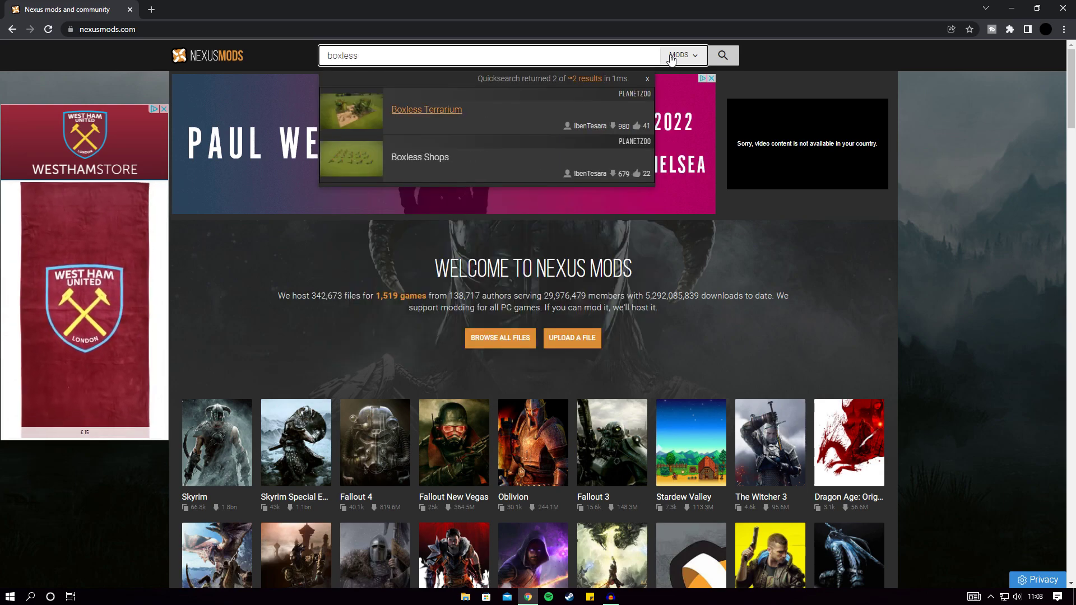
text(s)
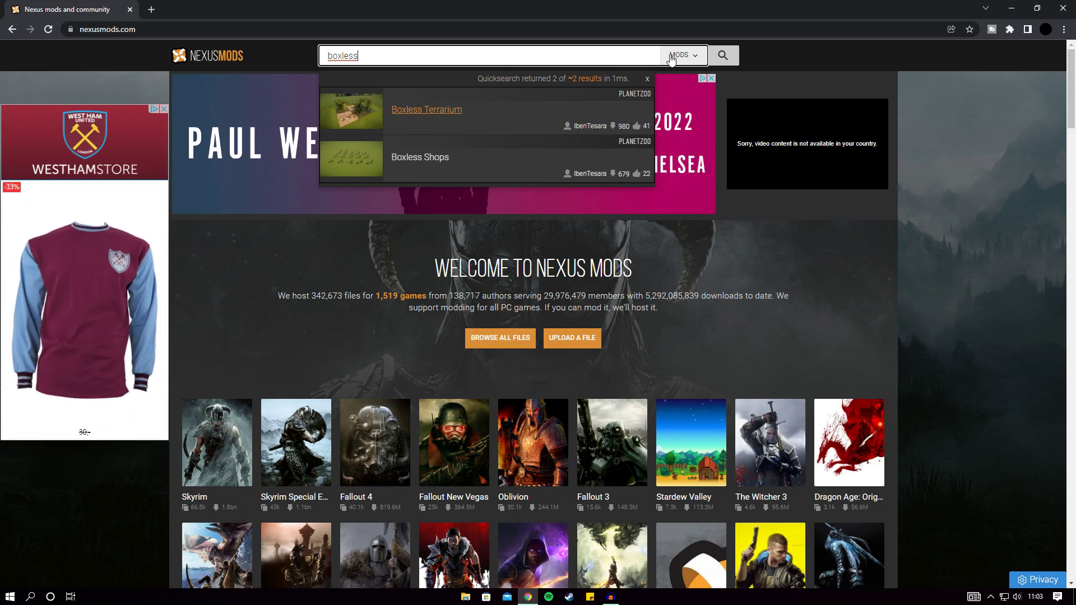
click(437, 159)
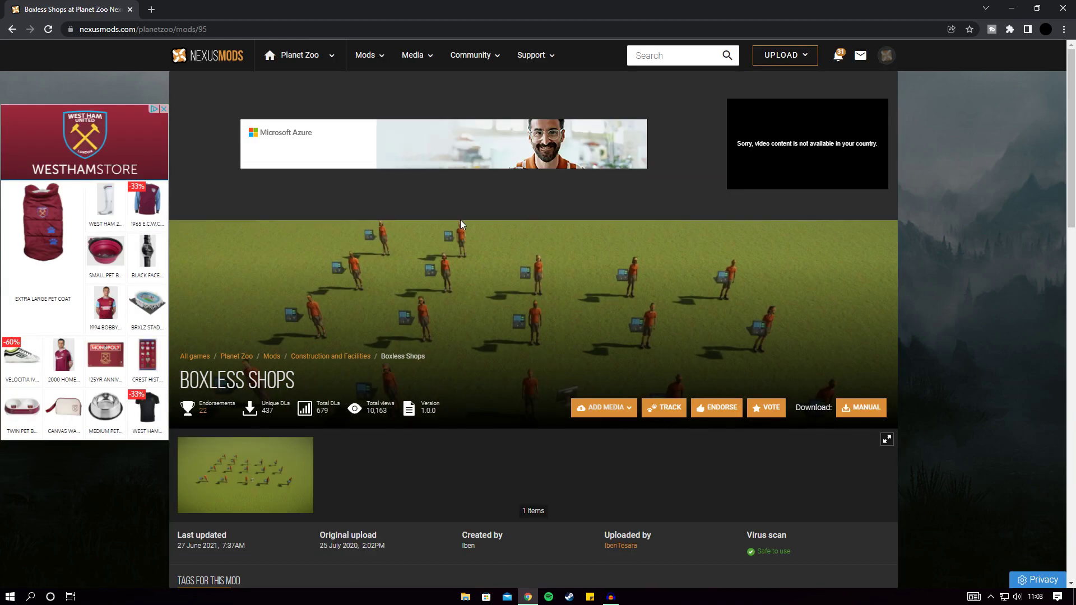
Scroll to the install instructions and select the game directory path
scroll(459, 224, down, 9)
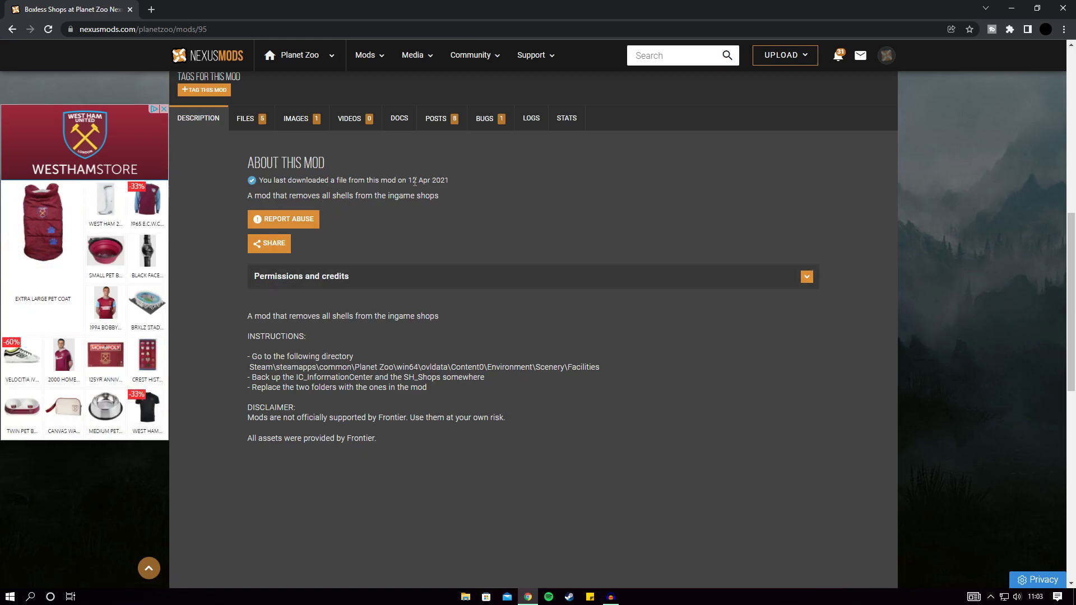
scroll(415, 182, down, 2)
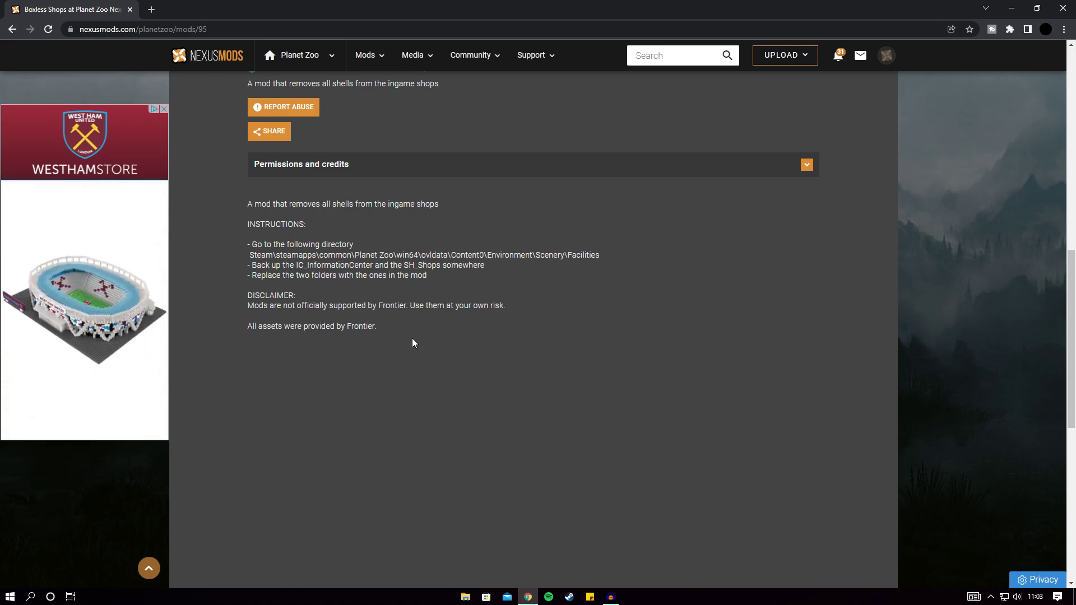
drag(595, 255, 234, 260)
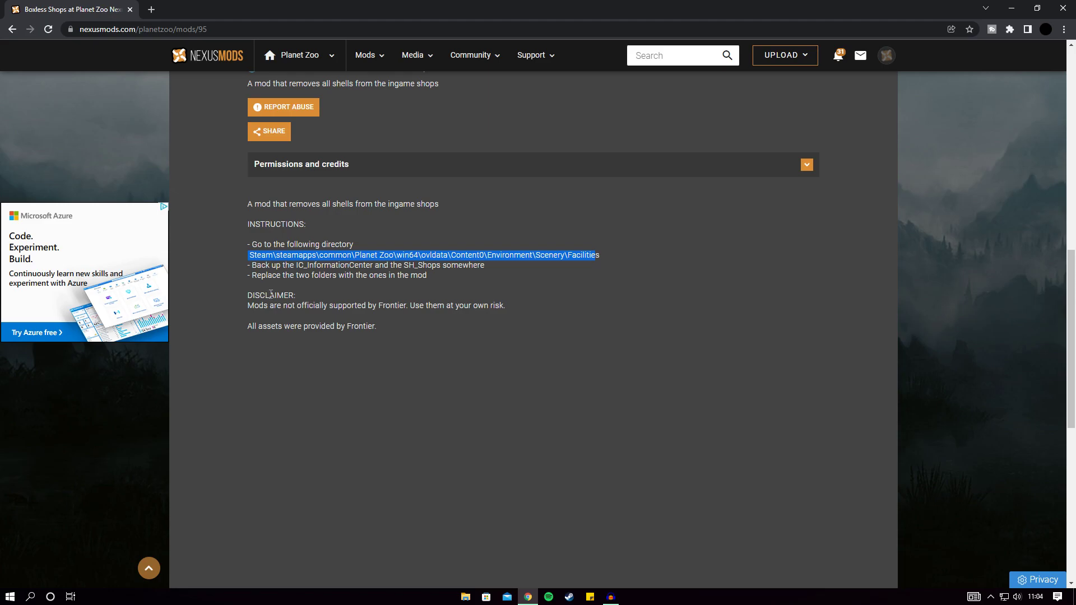
From the Files tab, start the Slow Download of the v1.6.0 Boxless Shops zip
click(605, 252)
scroll(472, 360, up, 2)
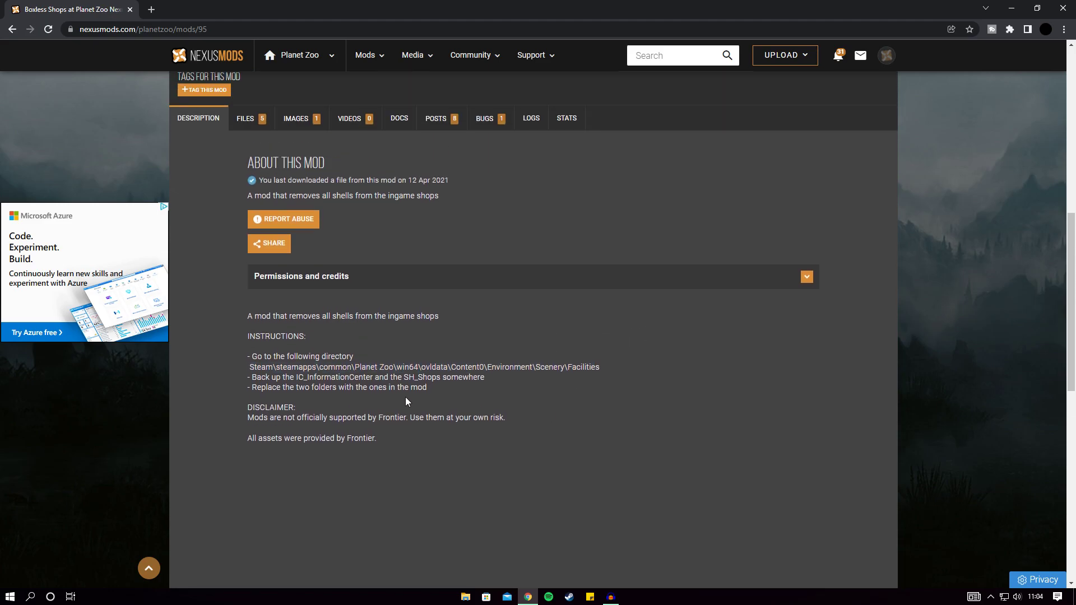
click(247, 119)
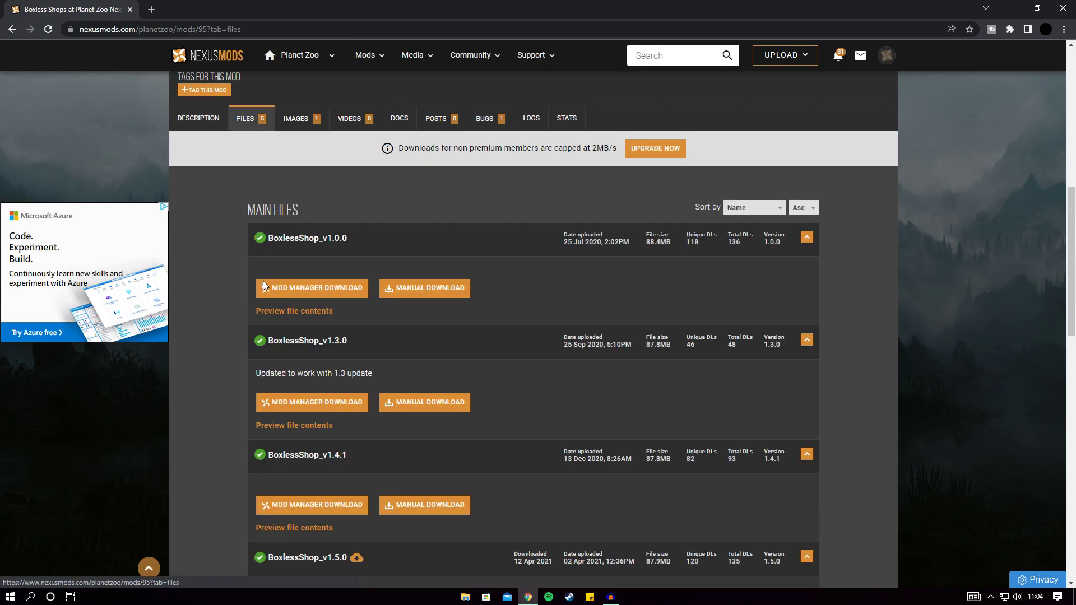
scroll(257, 303, down, 8)
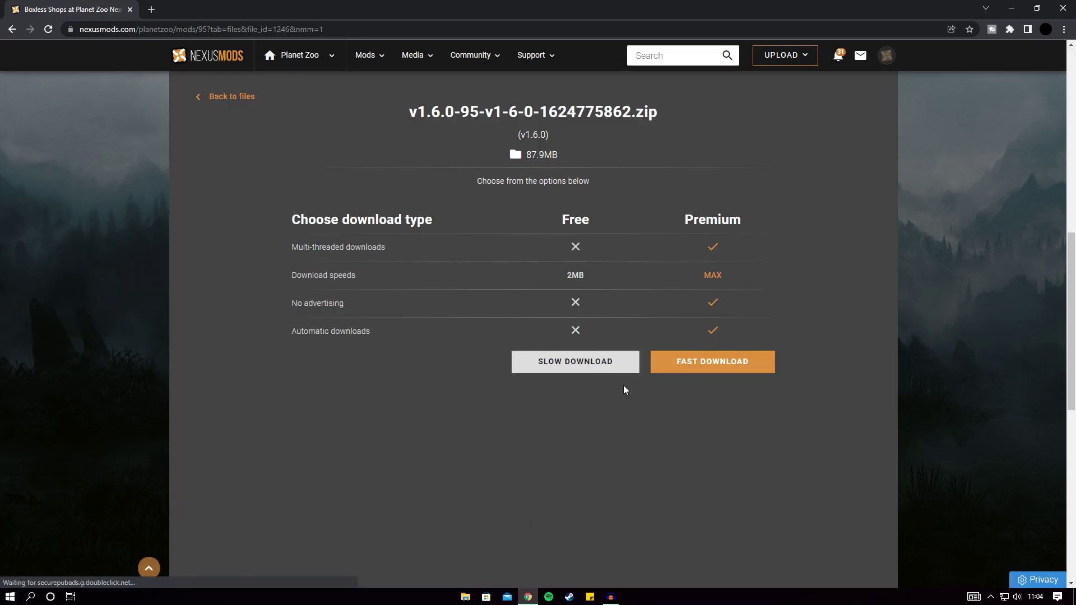
click(571, 364)
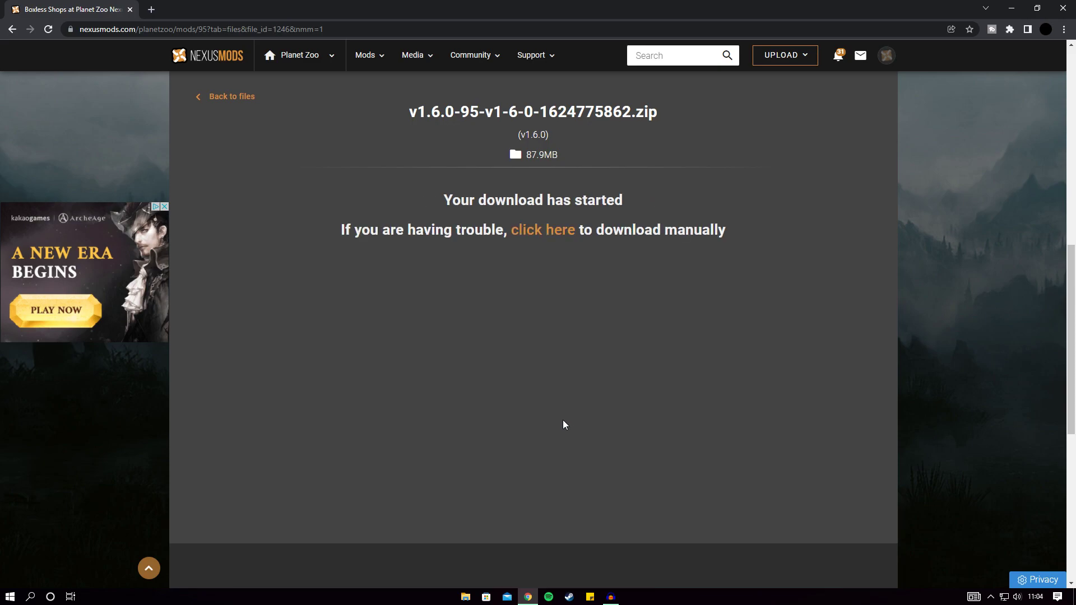
click(539, 234)
Go back to the mod's Description tab with its install instructions
scroll(513, 212, down, 3)
scroll(501, 296, up, 2)
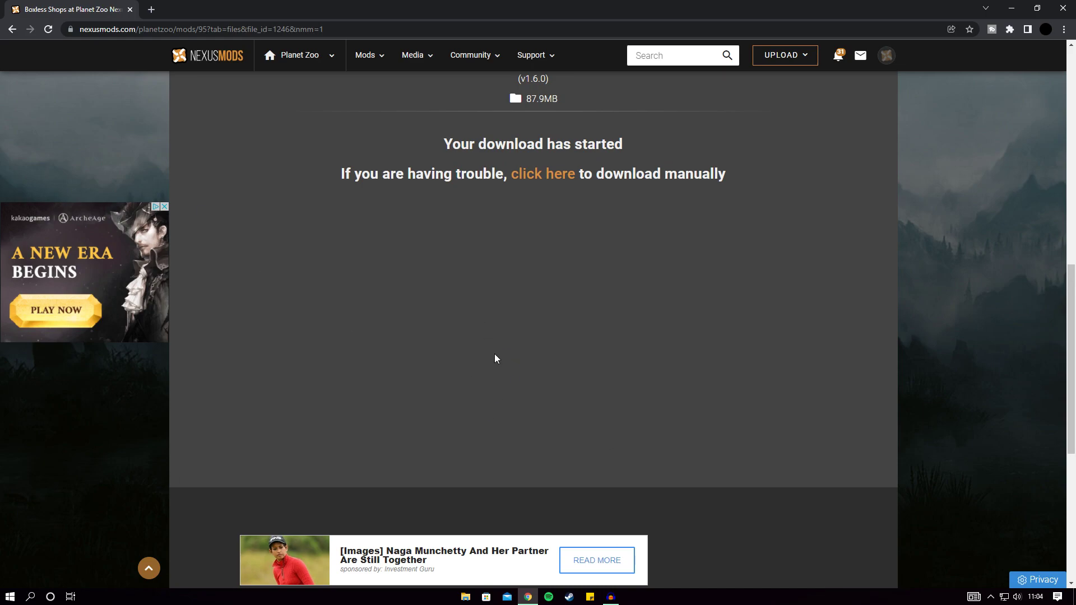
scroll(431, 345, up, 2)
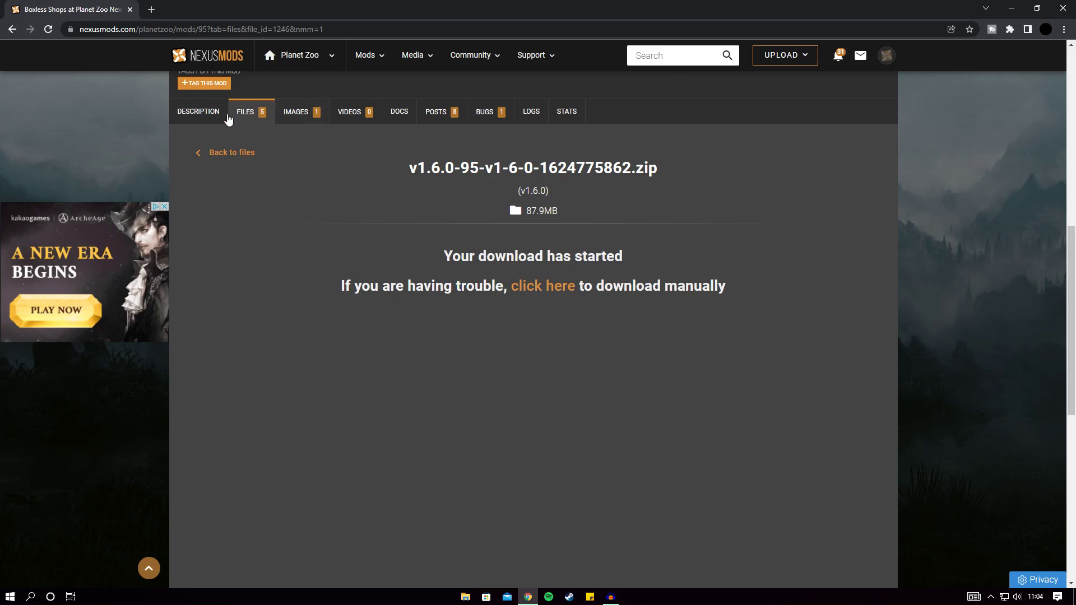
click(203, 115)
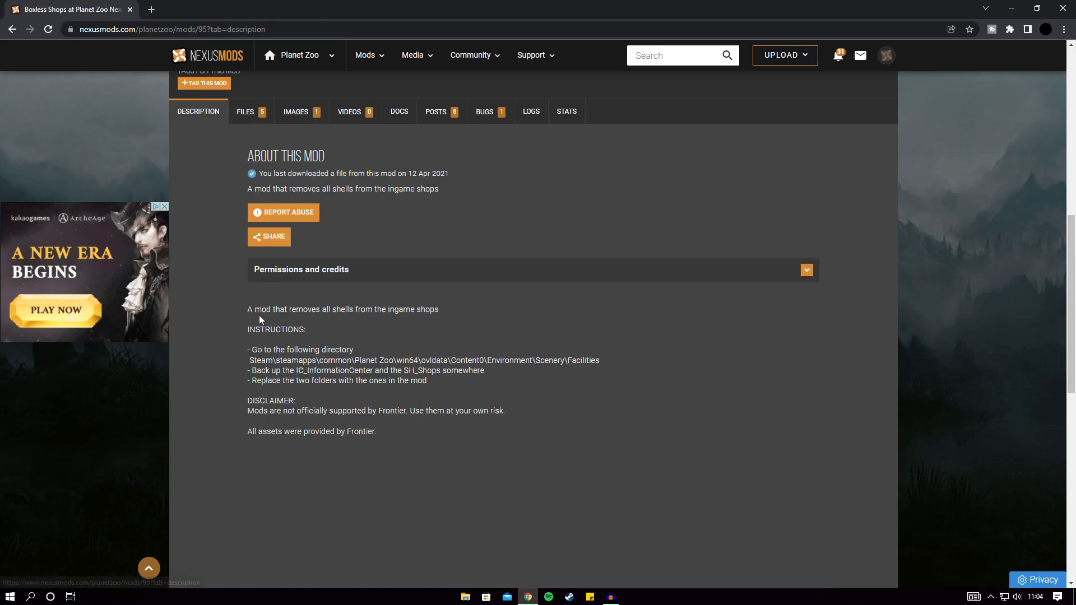
Select the full Steam path ending in Scenery\Facilities, then bring up the Facilities folder window
scroll(259, 315, down, 1)
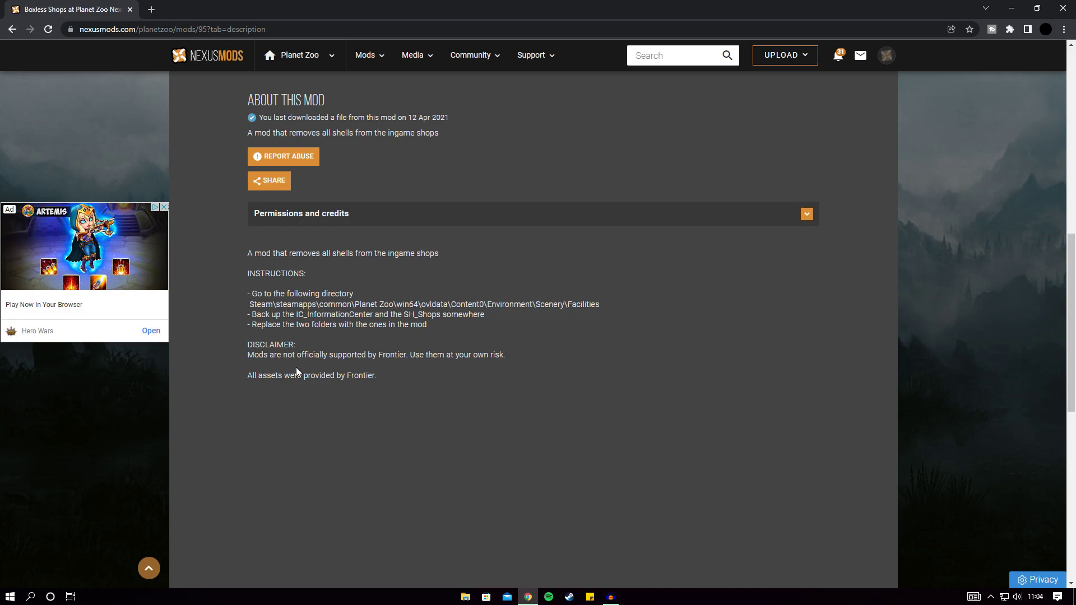
drag(562, 314, 252, 303)
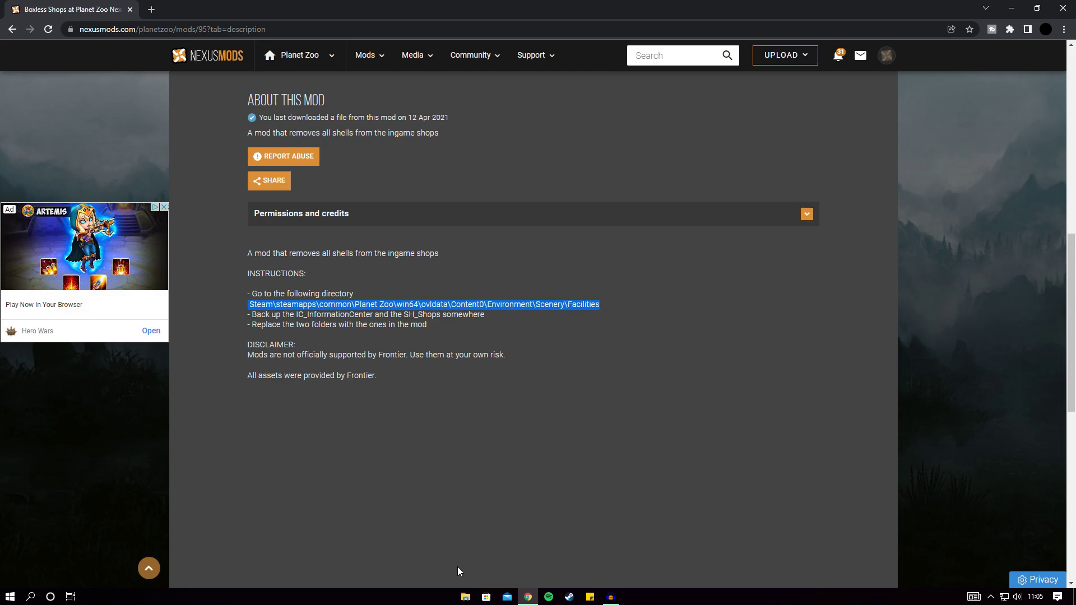
click(465, 596)
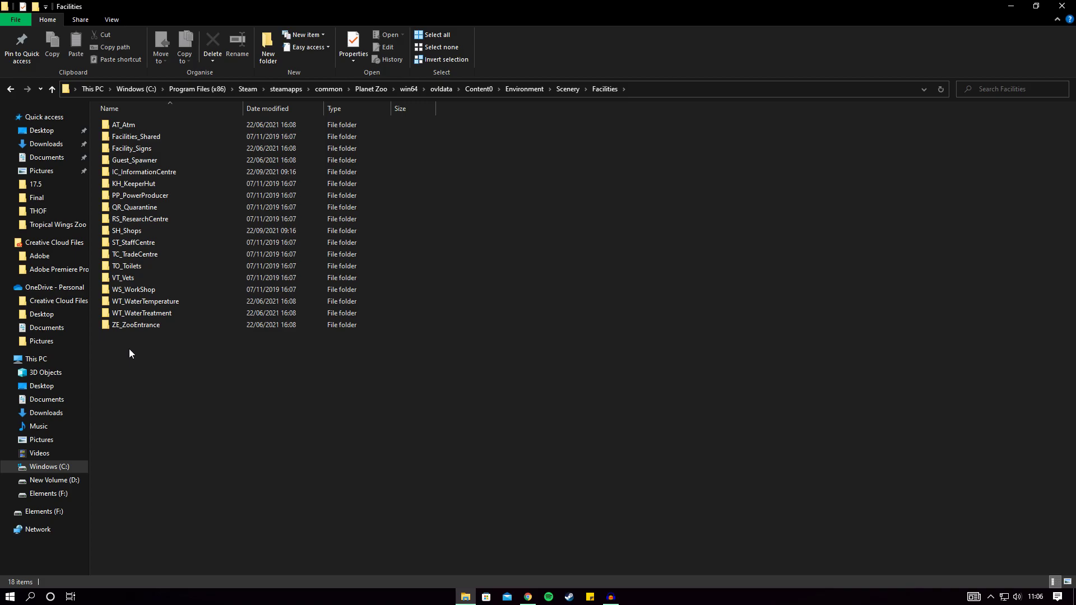
Check the IC_InformationCentre and SH_Shops folders in Facilities, then return to the Nexus Mods instructions
mouse_move(166, 174)
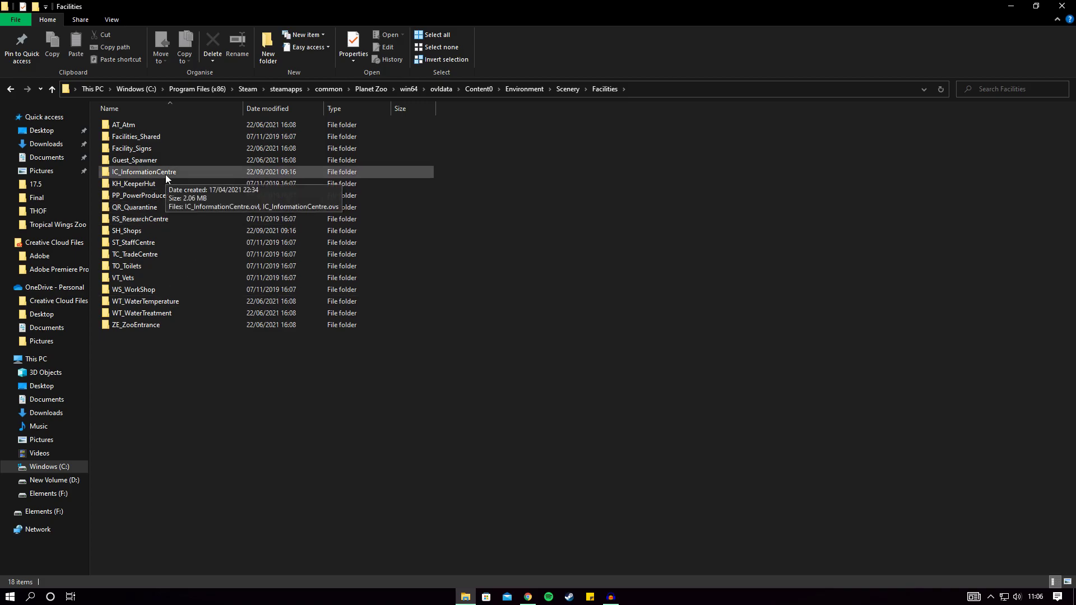
mouse_move(174, 239)
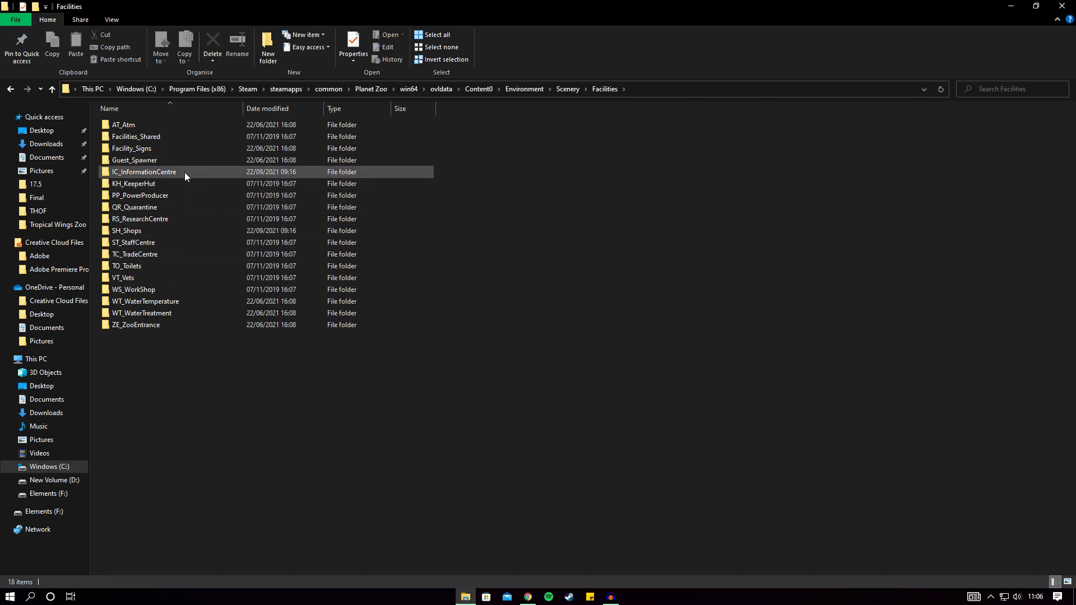
click(528, 597)
click(304, 311)
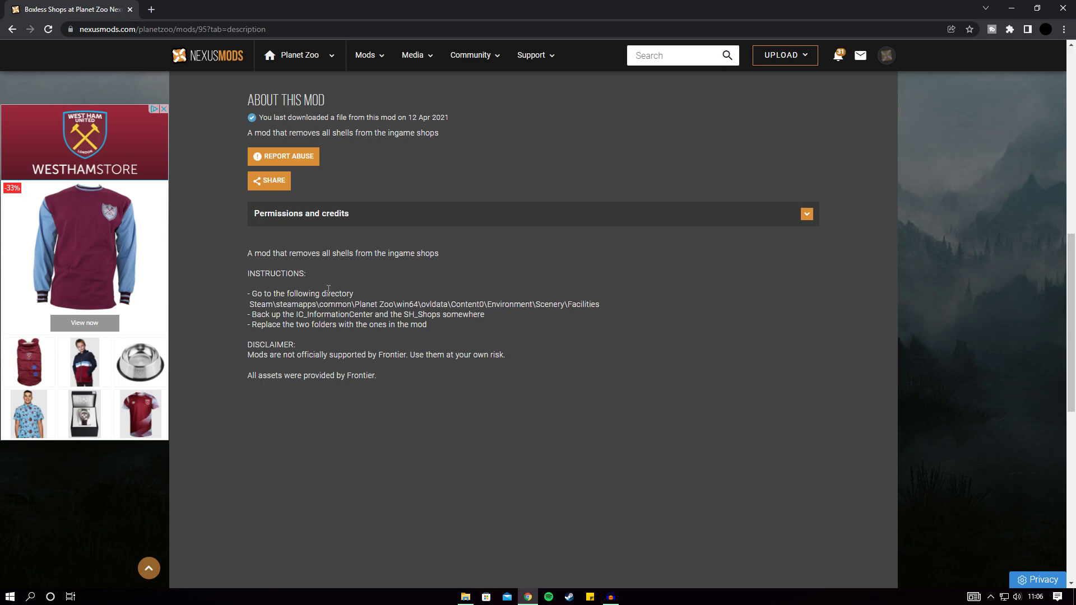
Read the note to back up both folders, close the Facilities window, and open File Explorer at Quick access
drag(295, 314, 485, 315)
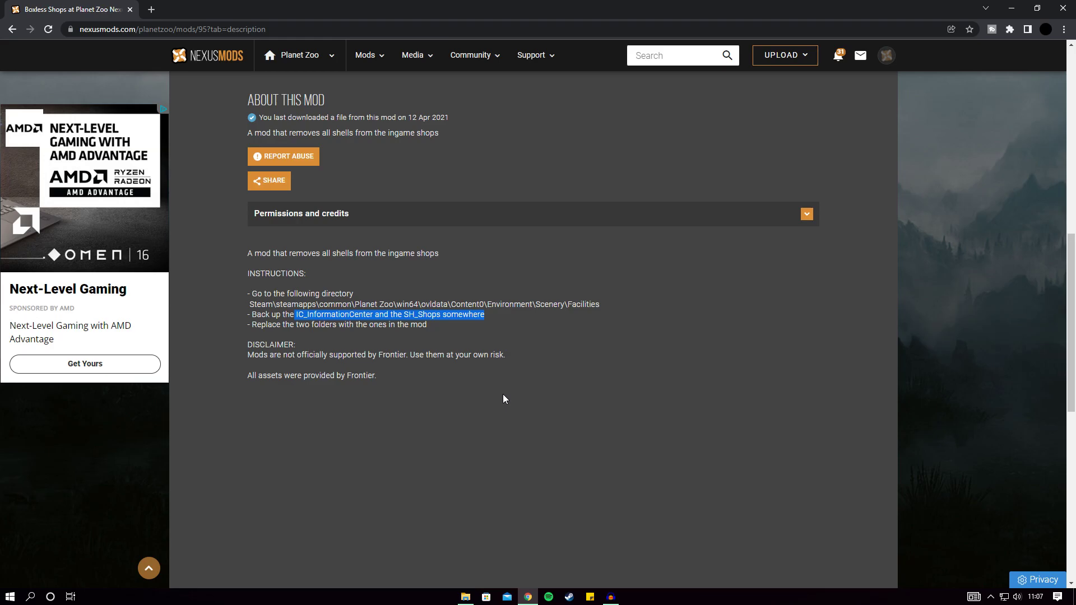
click(471, 358)
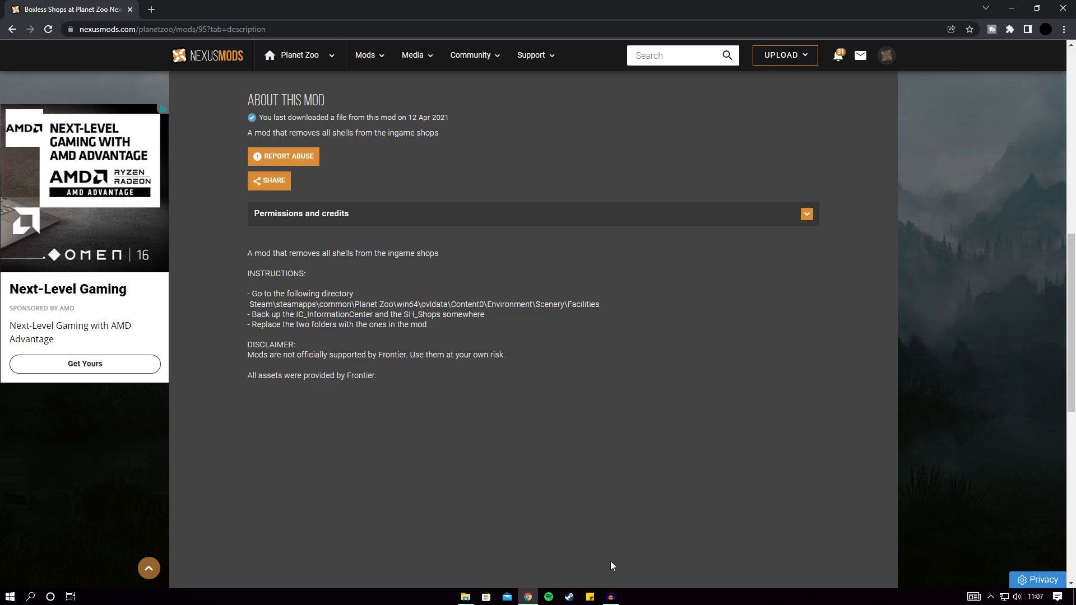
click(465, 597)
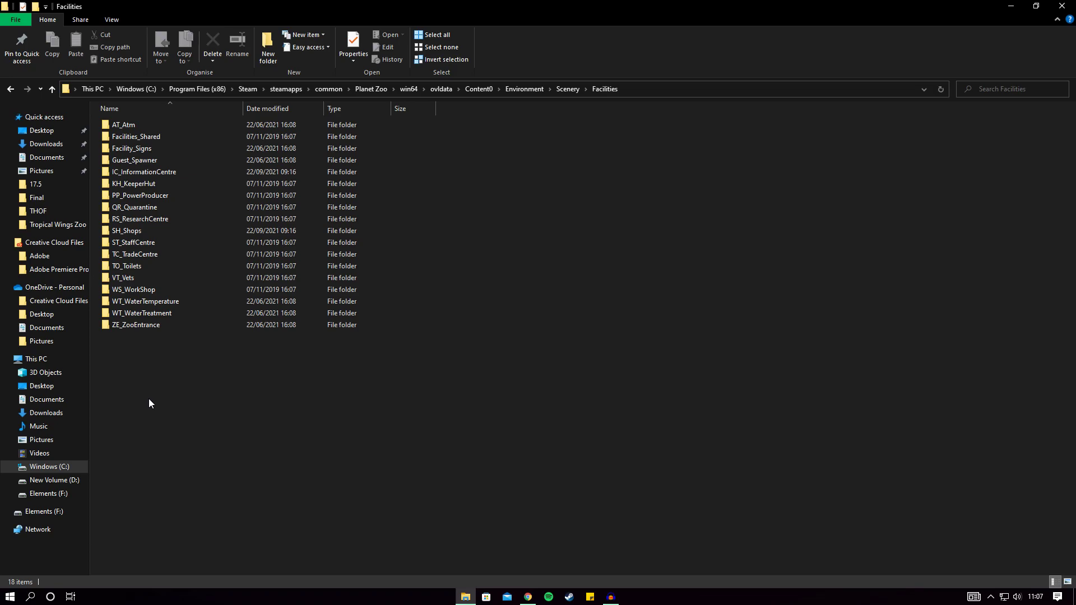
click(1062, 6)
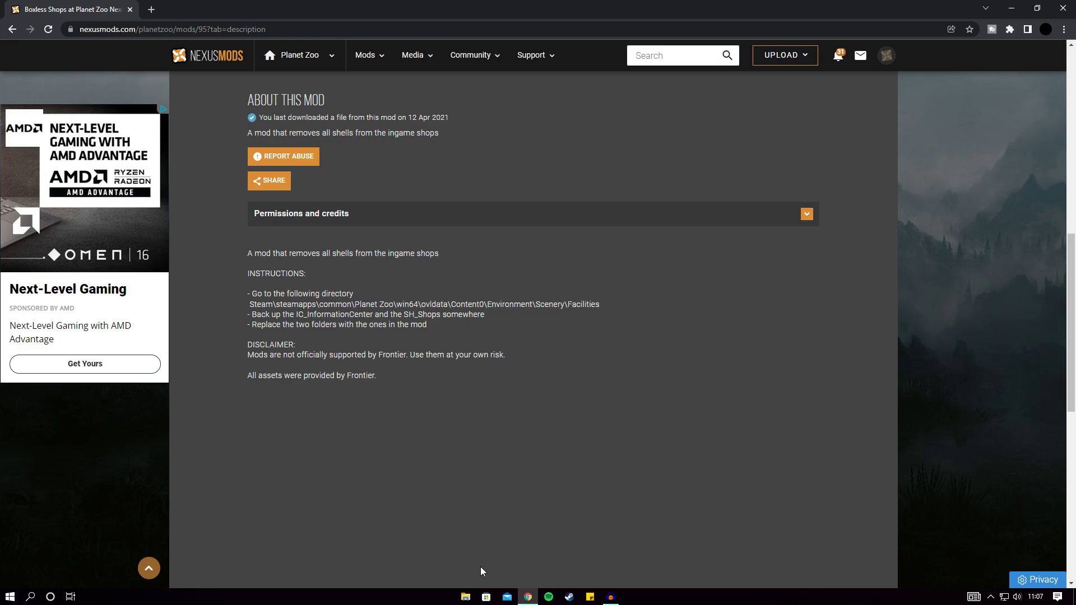
click(465, 598)
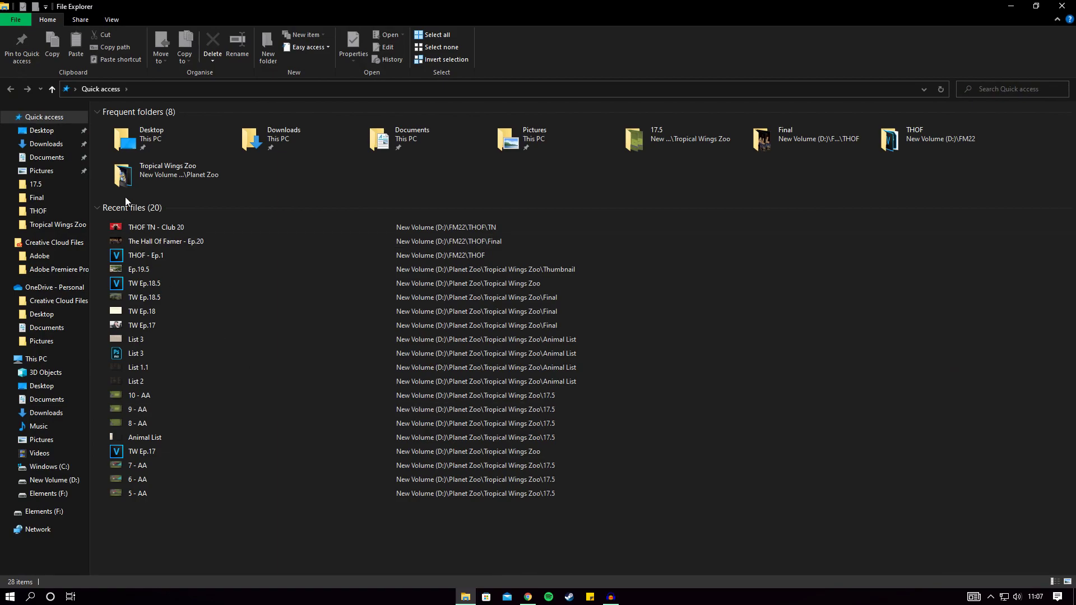
Browse from This PC through C:\Program Files (x86)\Steam\steamapps\common to the Planet Zoo folder
click(57, 360)
double_click(163, 213)
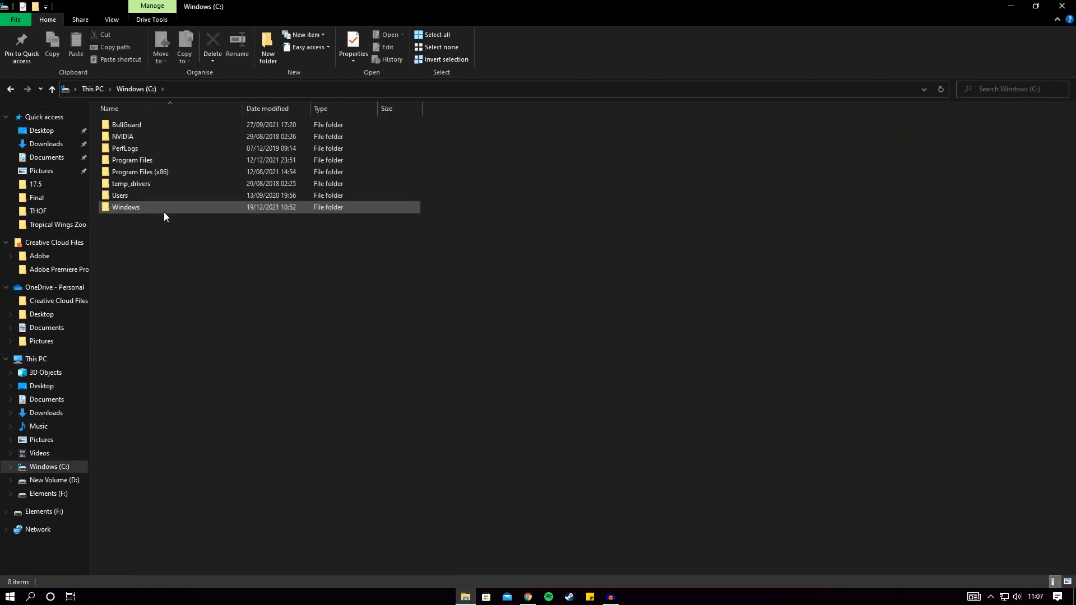
double_click(163, 176)
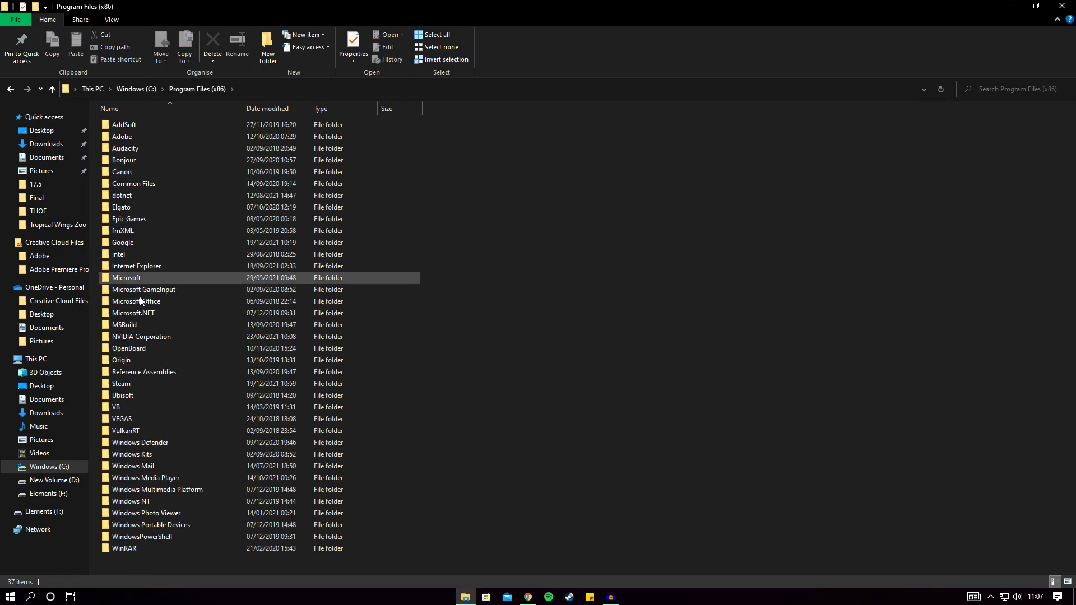
double_click(127, 383)
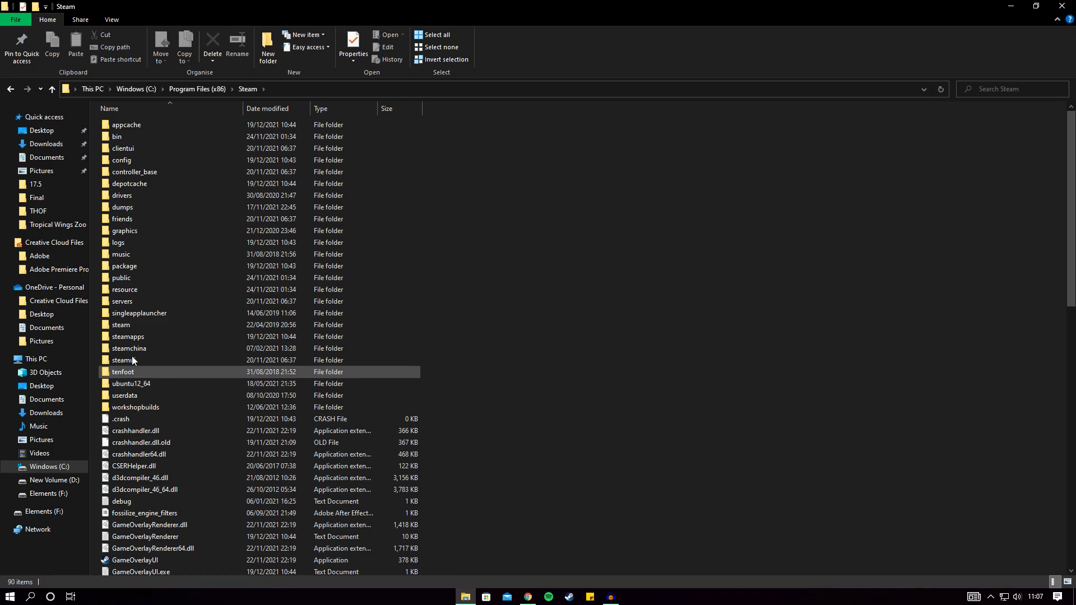
double_click(150, 336)
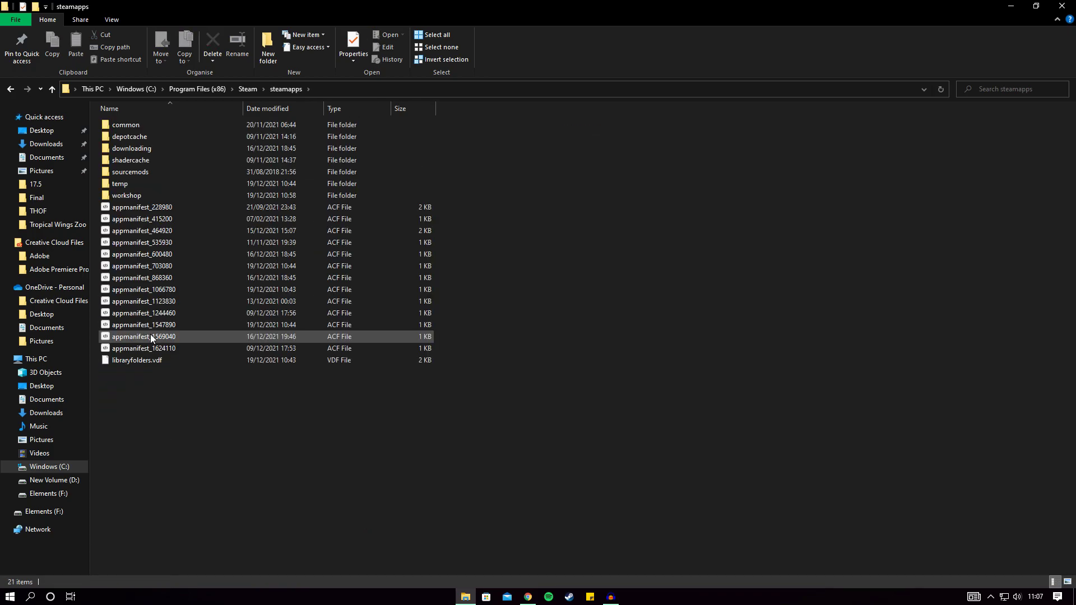
double_click(142, 125)
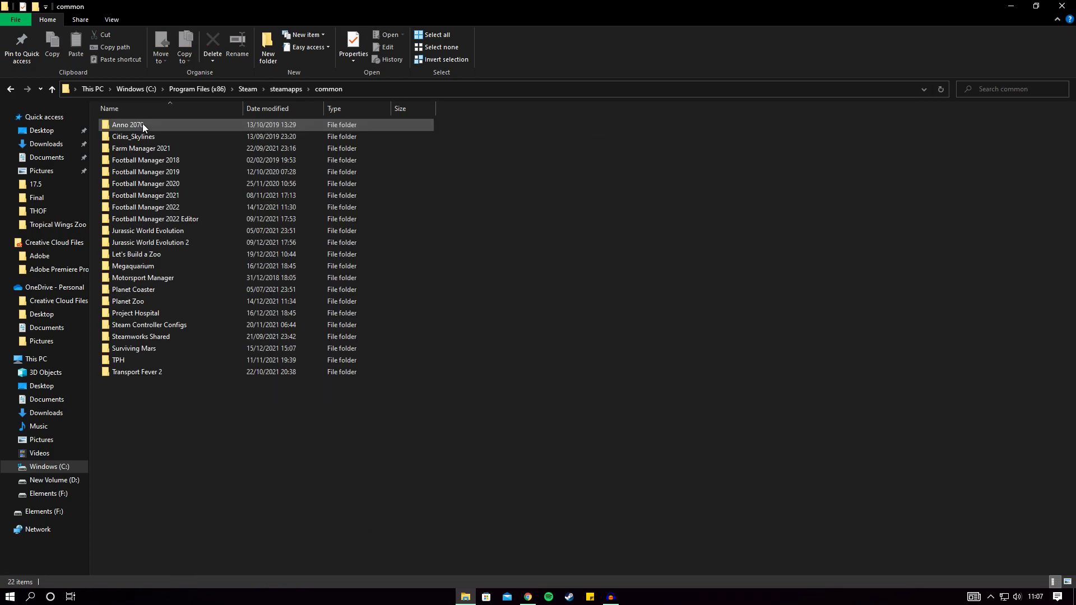
double_click(153, 299)
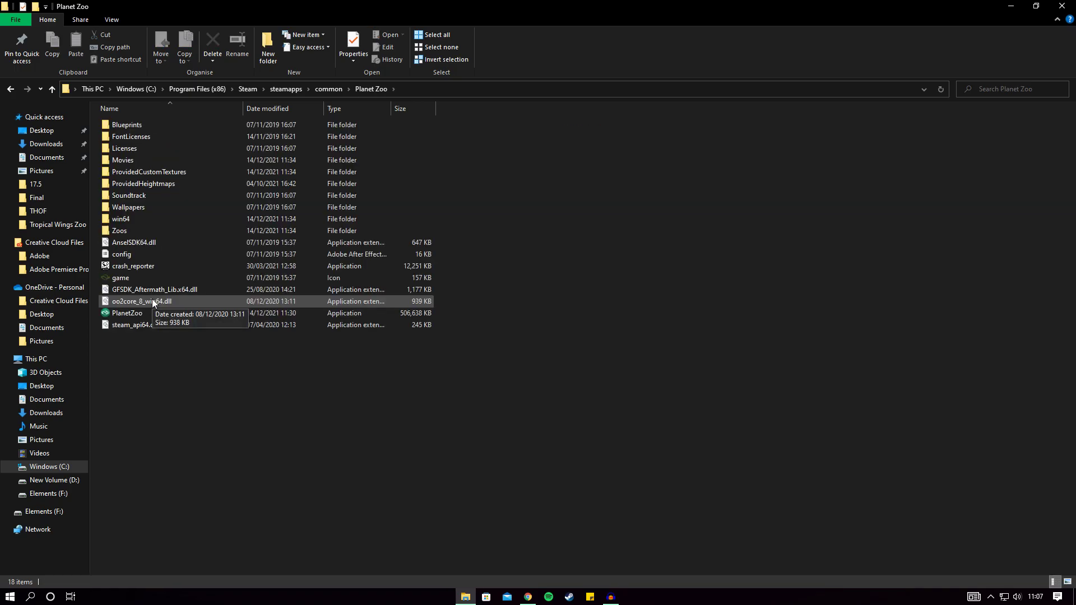
Continue through win64\ovldata\Content0\Environment\Scenery into the Facilities folder
double_click(150, 220)
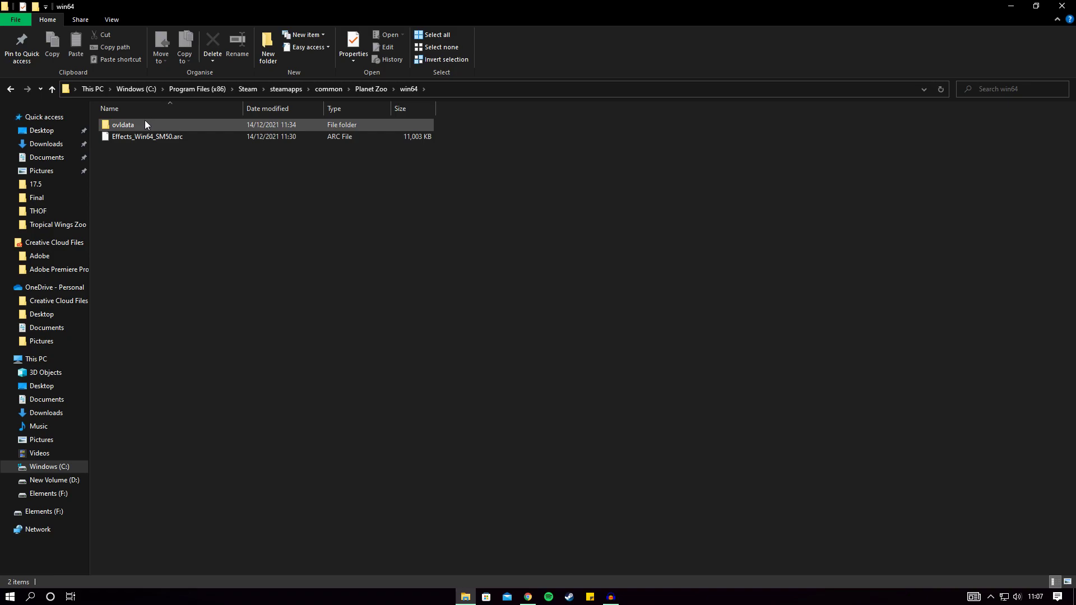
double_click(143, 124)
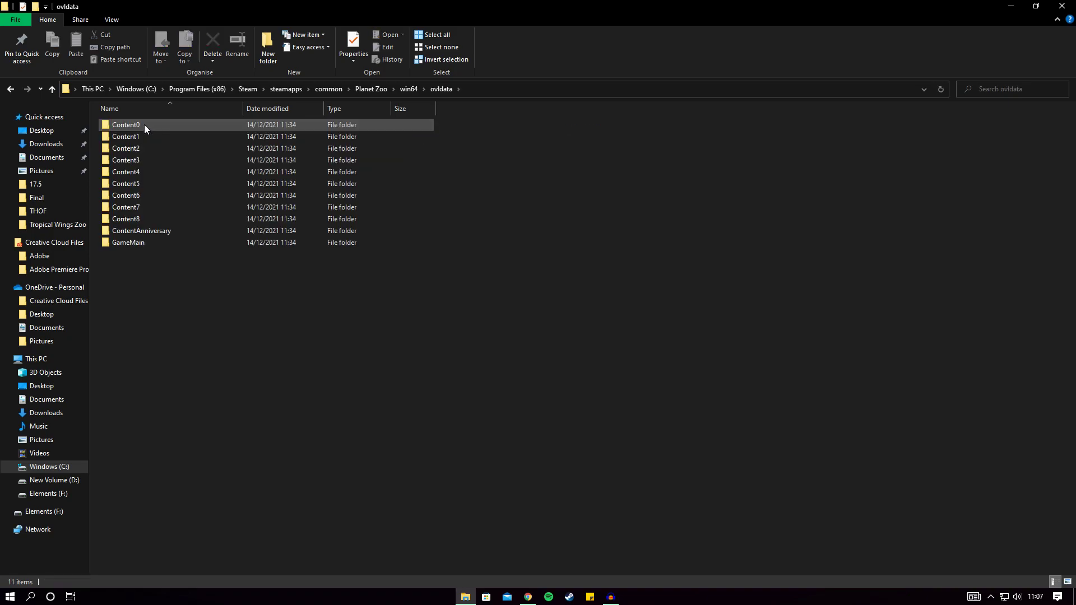
double_click(143, 124)
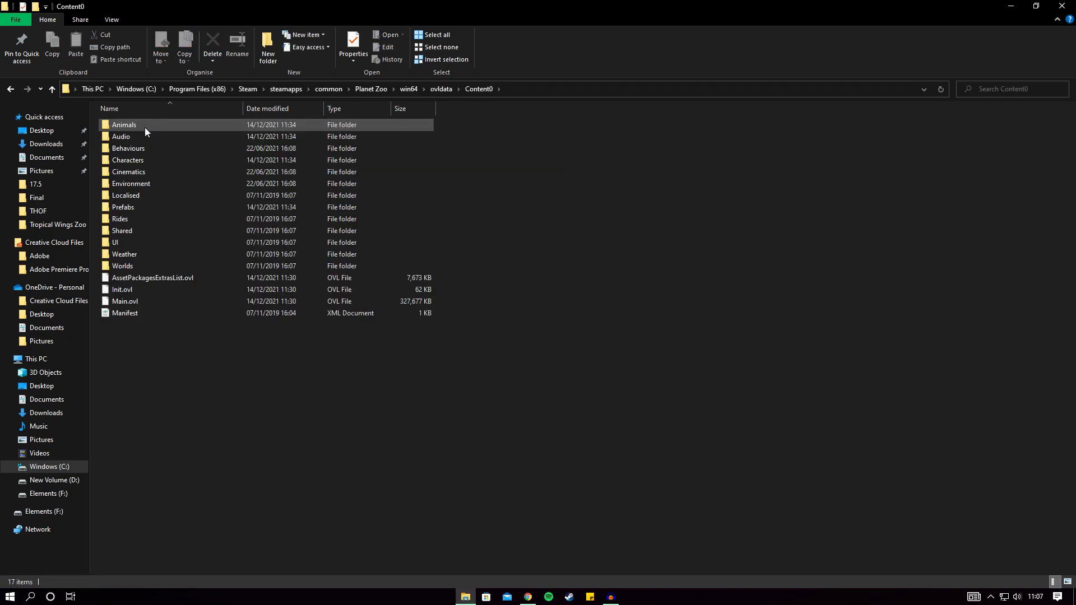
double_click(152, 183)
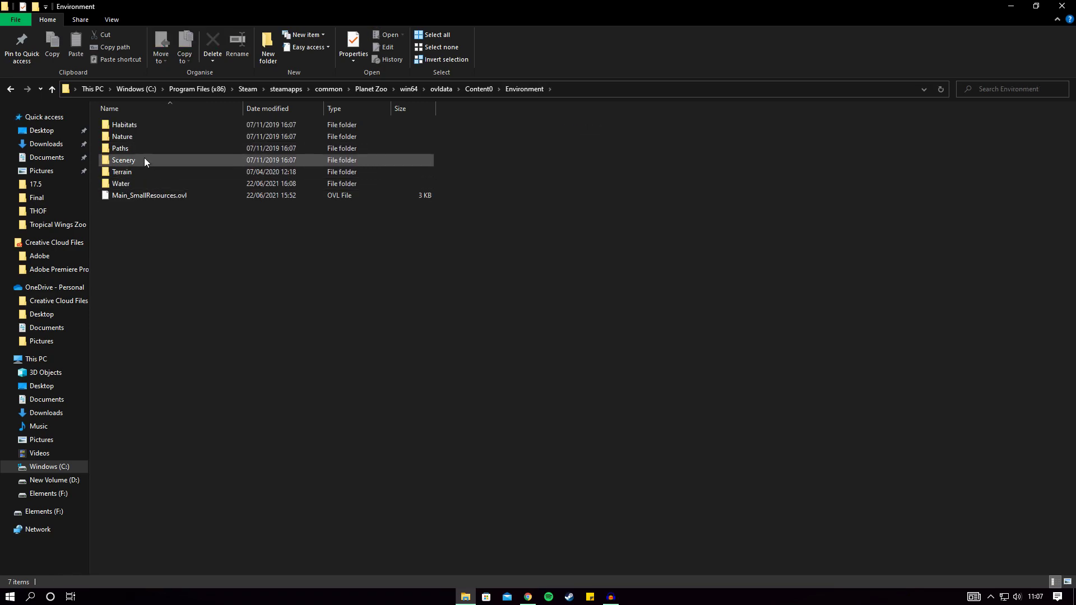
double_click(142, 160)
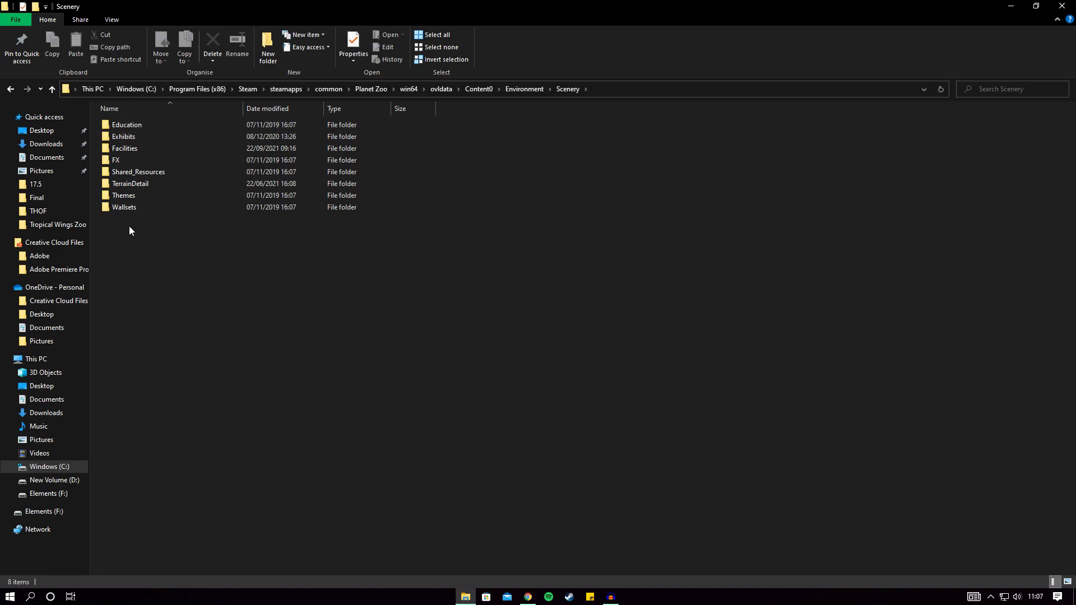
double_click(146, 149)
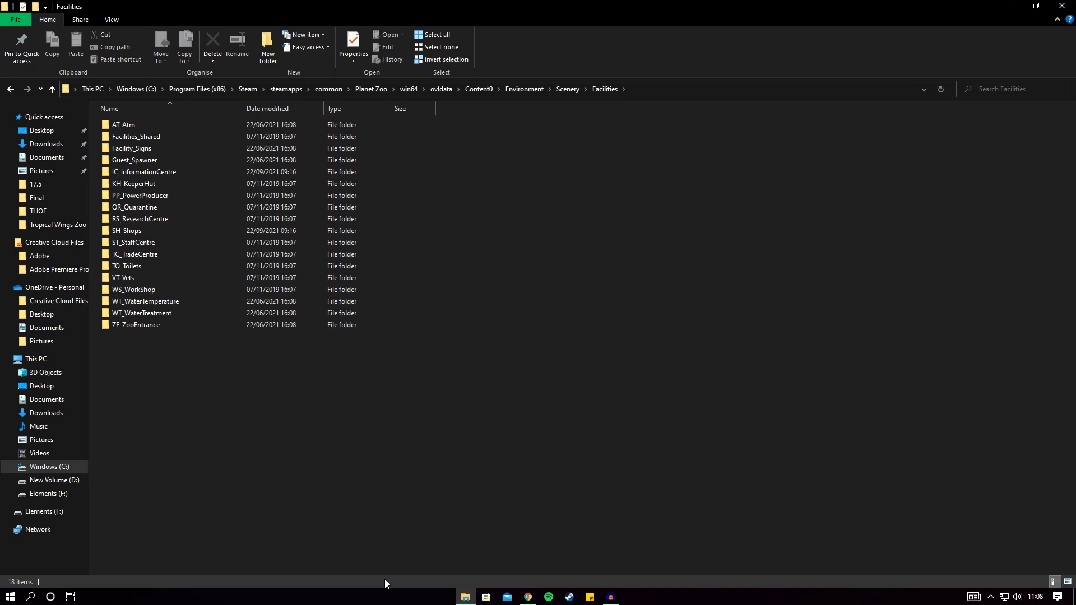
Switch to Chrome to show the Boxless Shops mod page on Nexus Mods
click(531, 599)
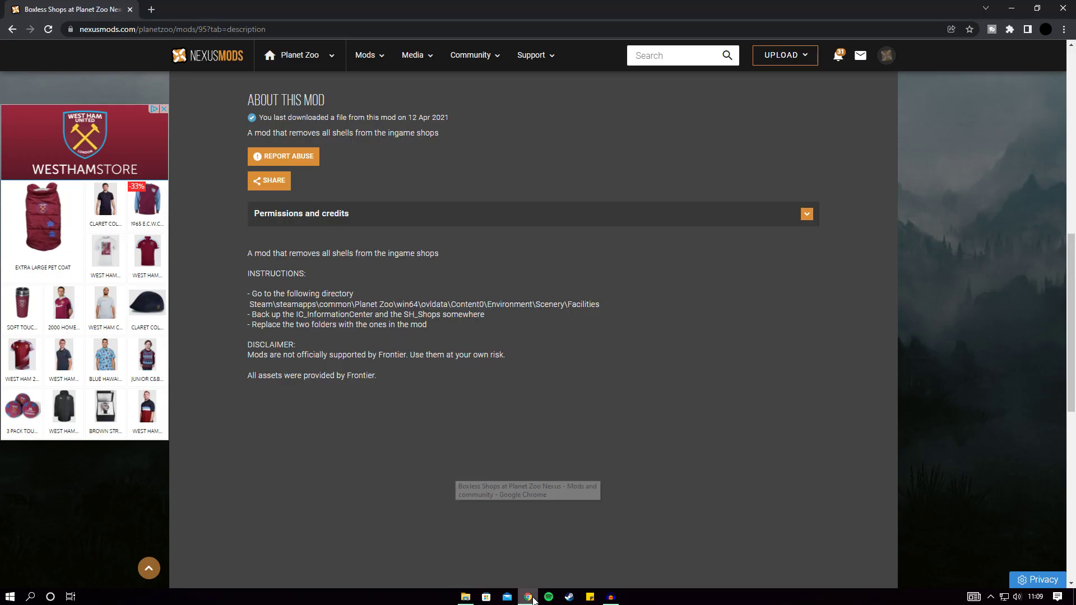